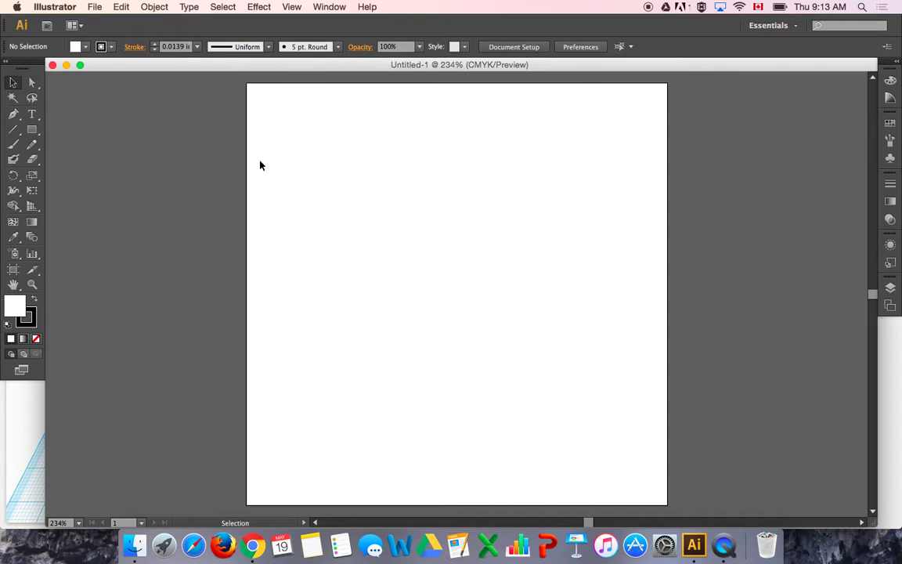
- Select the Rectangle Tool from the toolbox flyout
click(32, 129)
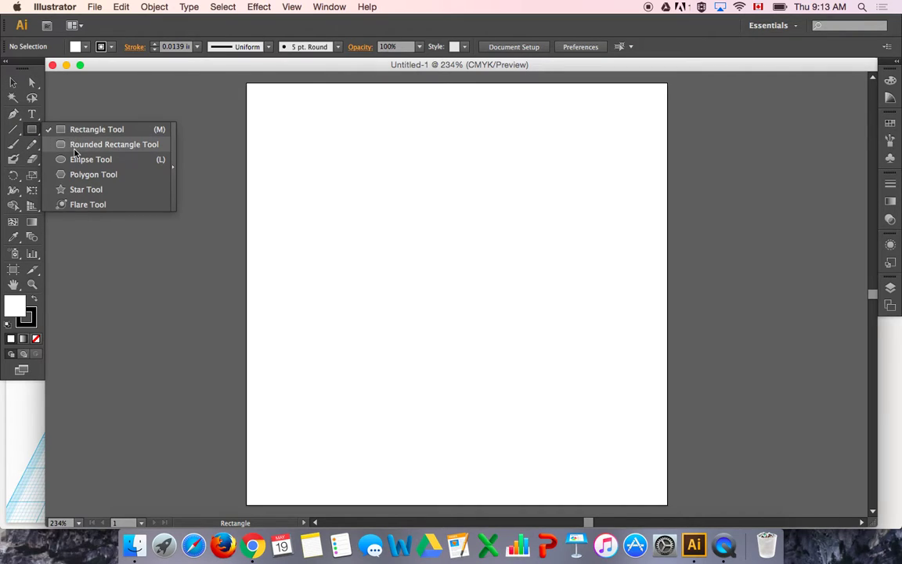
click(68, 129)
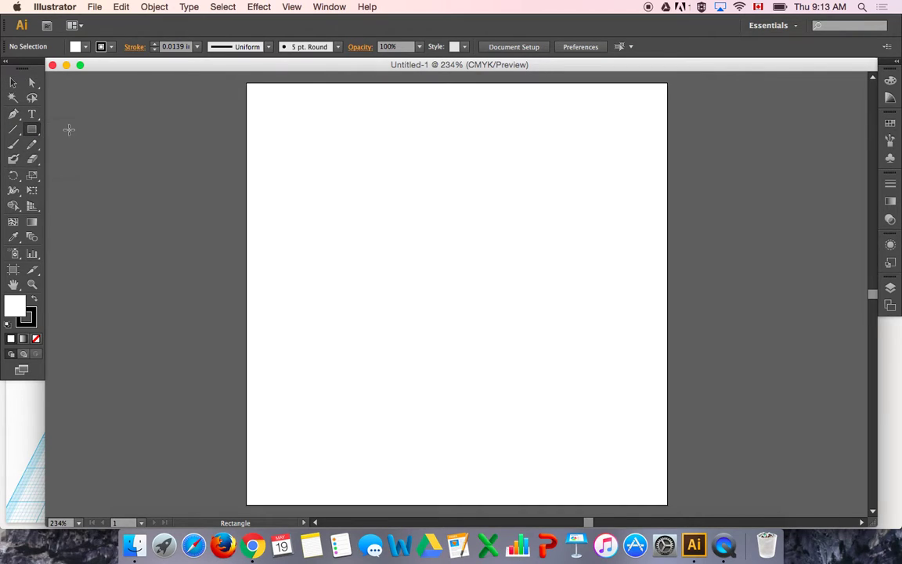
- Draw a square and convert all four corner anchors to smooth points
drag(342, 154, 564, 376)
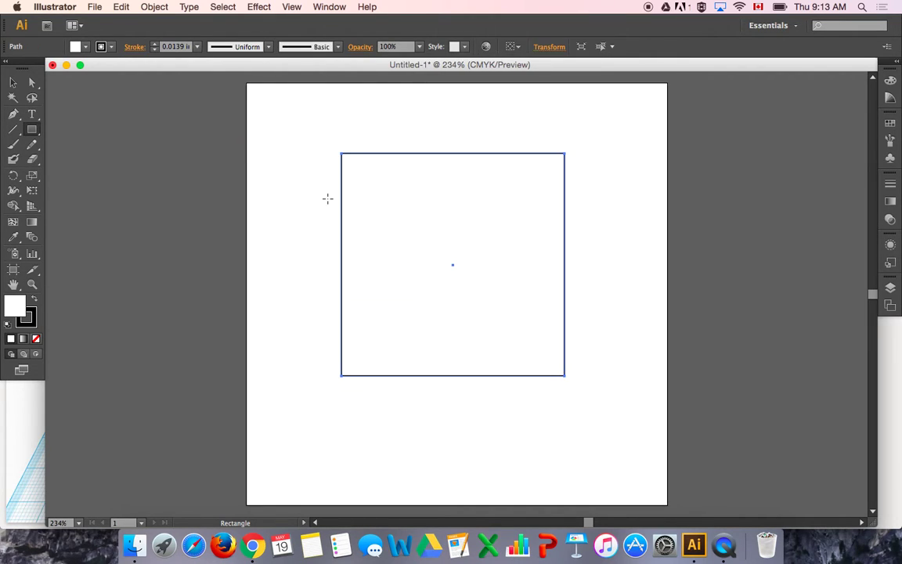
click(33, 82)
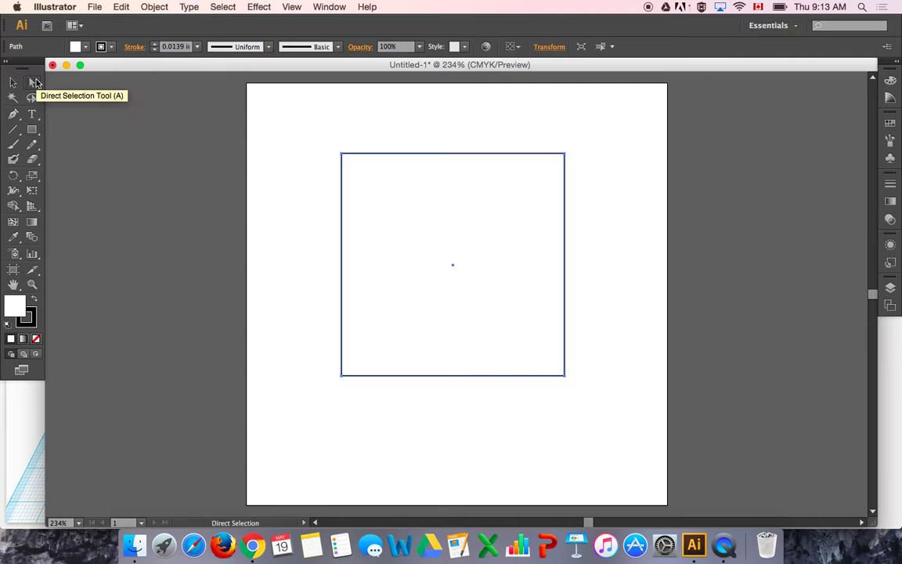
click(343, 154)
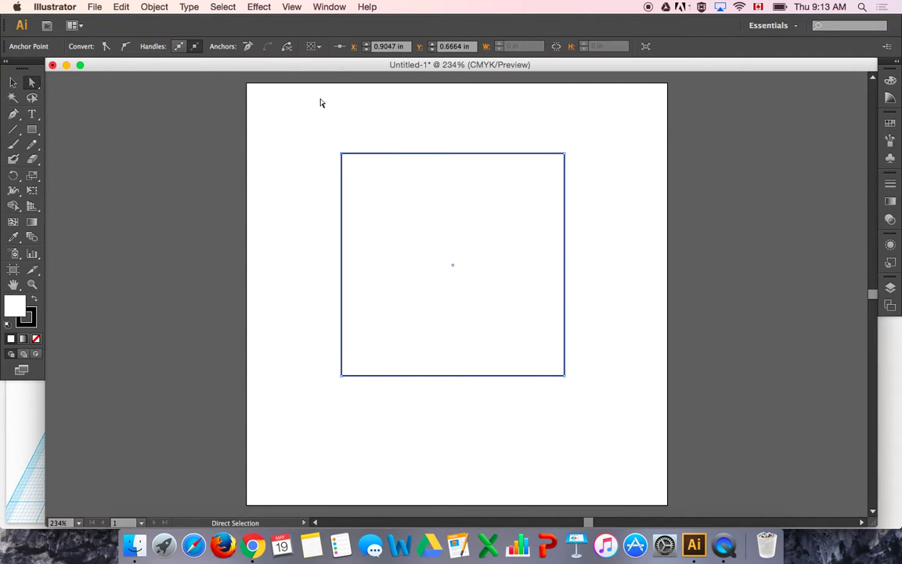
click(125, 46)
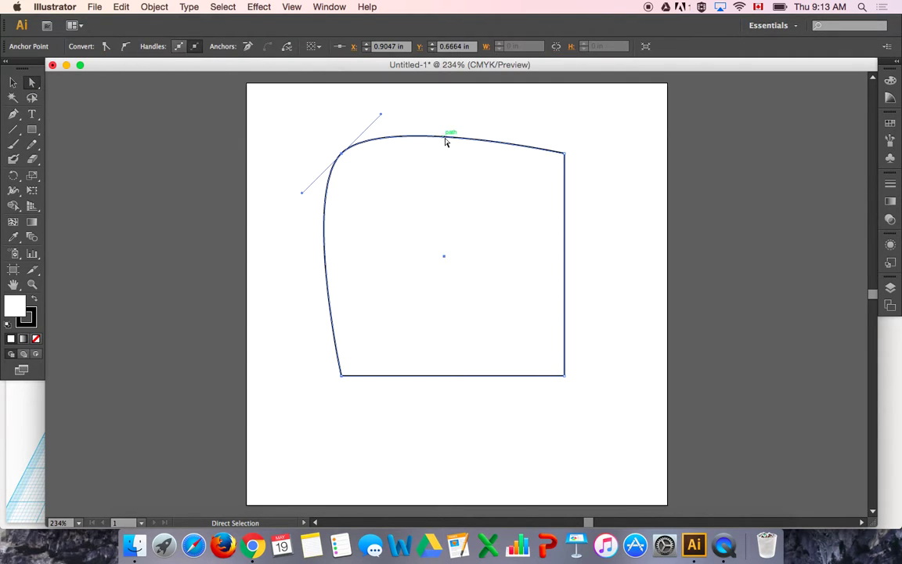
click(564, 153)
click(125, 46)
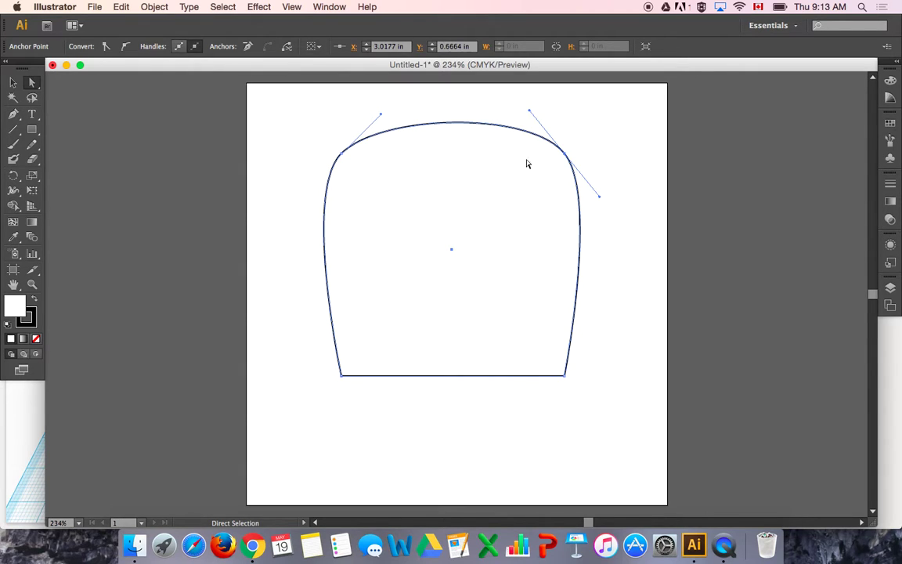
click(565, 376)
click(126, 46)
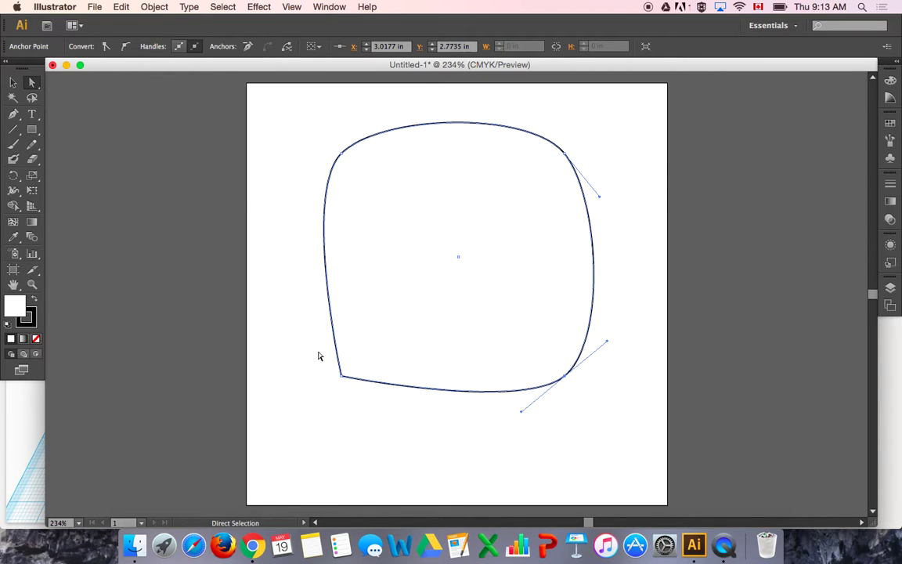
click(342, 376)
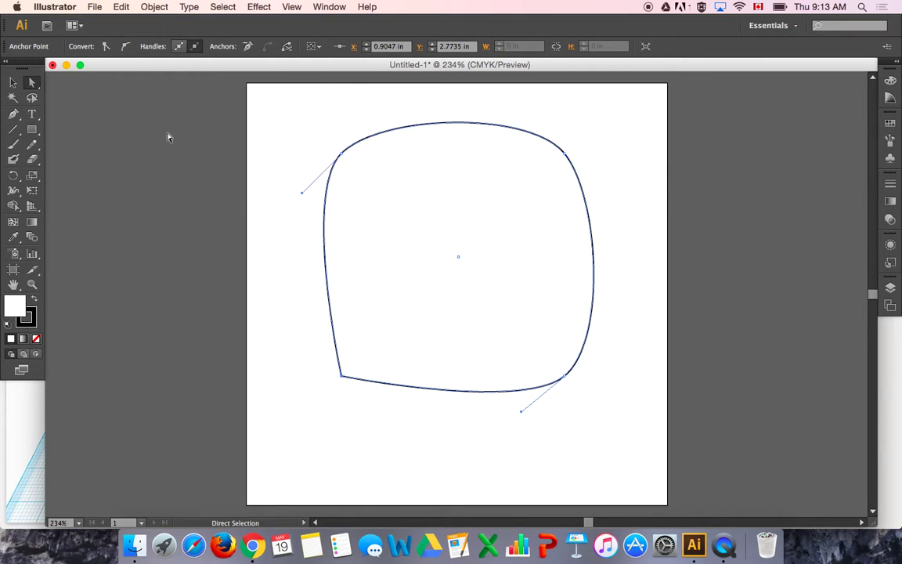
click(125, 46)
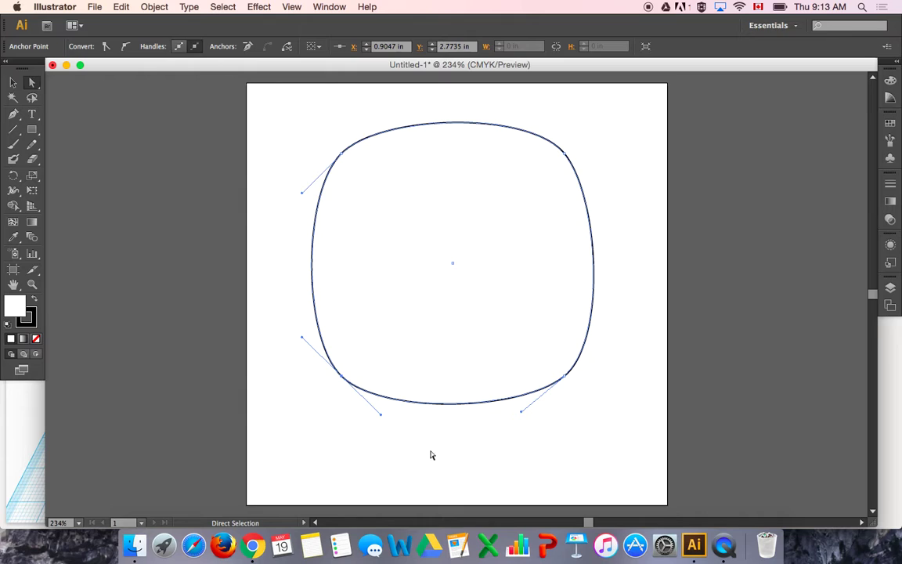
- Check the curved outline and delete an accidentally pasted copy of the bottom curve
click(454, 424)
click(466, 405)
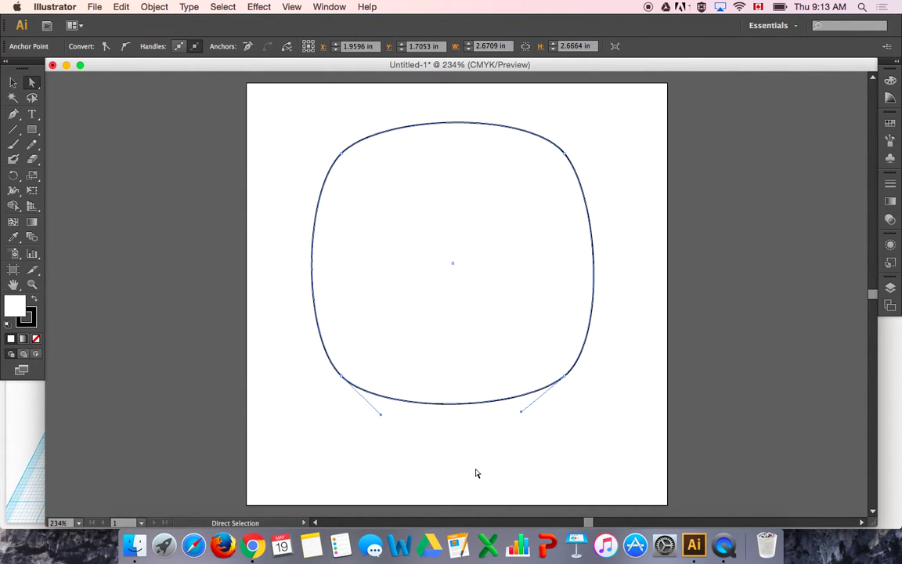
key(v)
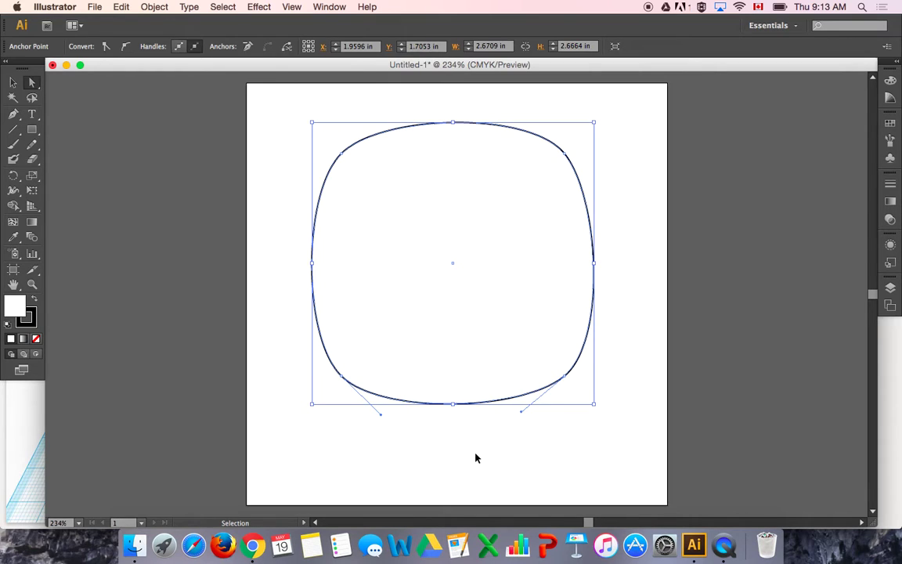
key(super+v)
key(Delete)
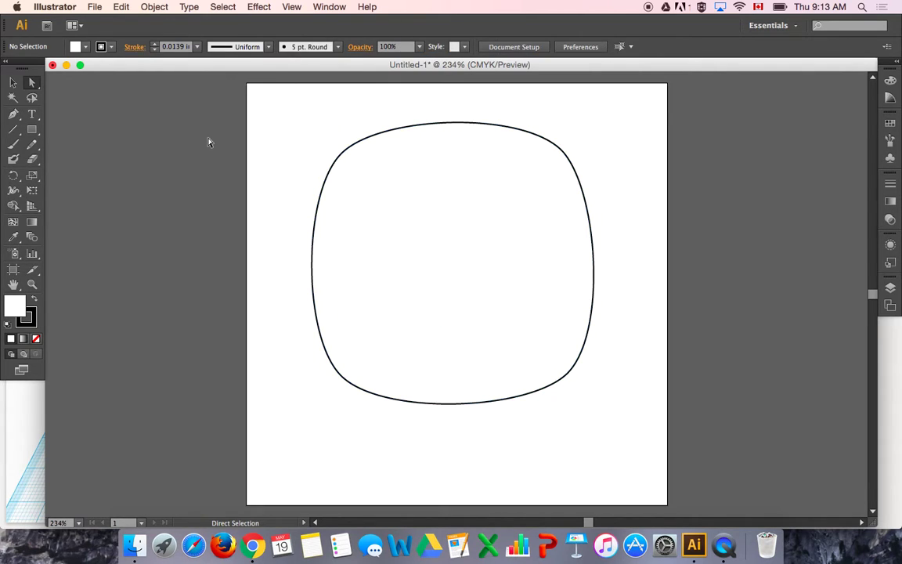
- Fill the rounded square with black
drag(310, 105, 593, 448)
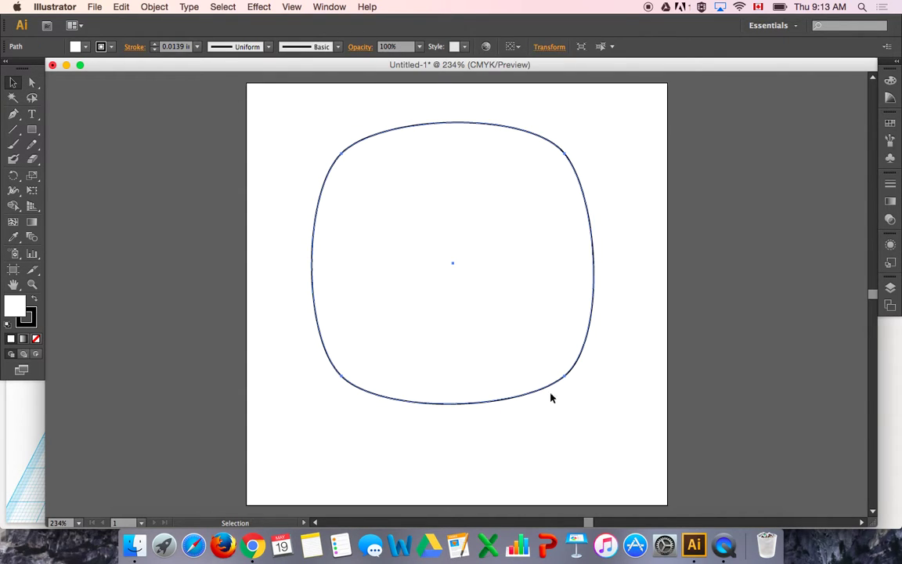
click(85, 47)
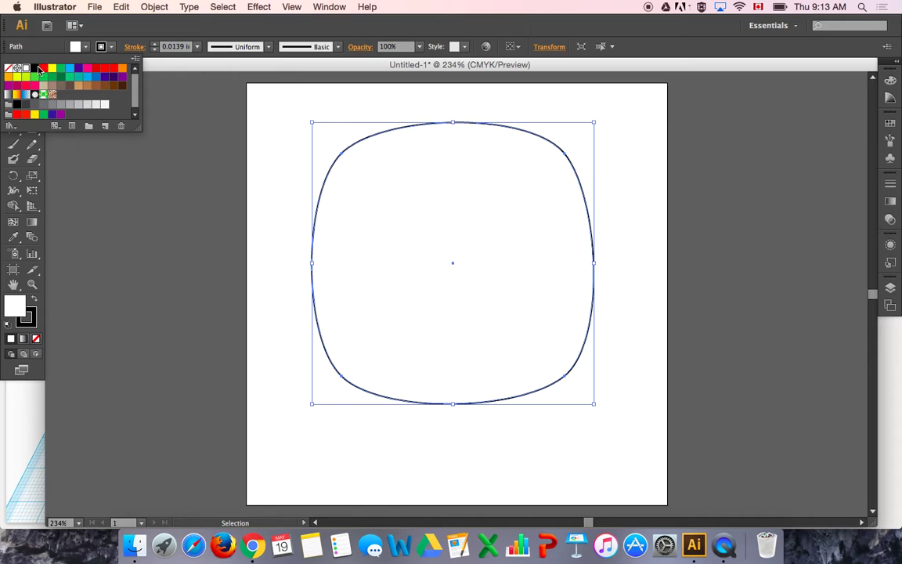
click(39, 70)
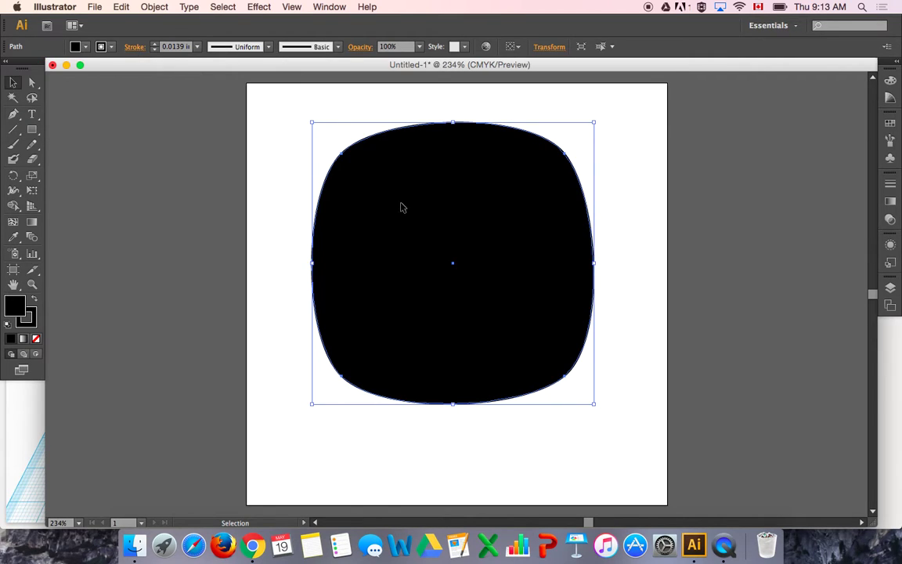
- Duplicate the black shape and shrink the copy to sit inside the original
click(322, 160)
click(390, 186)
key(a)
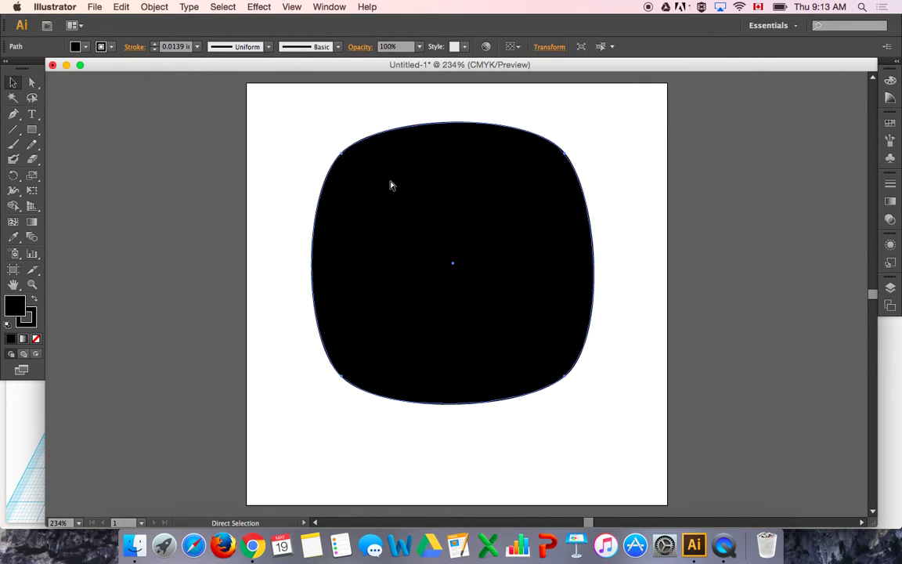
alt+shift+drag(391, 185, 391, 219)
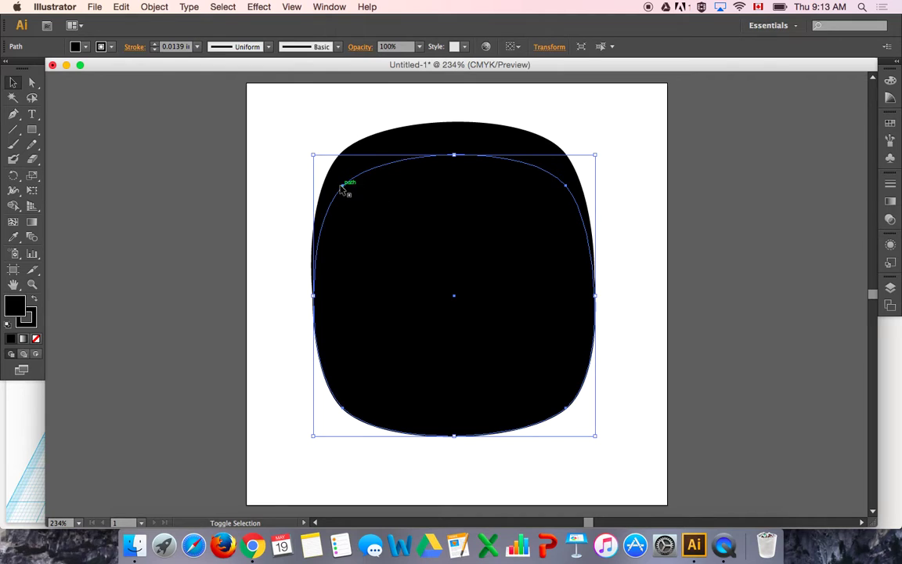
drag(347, 187, 346, 191)
click(498, 437)
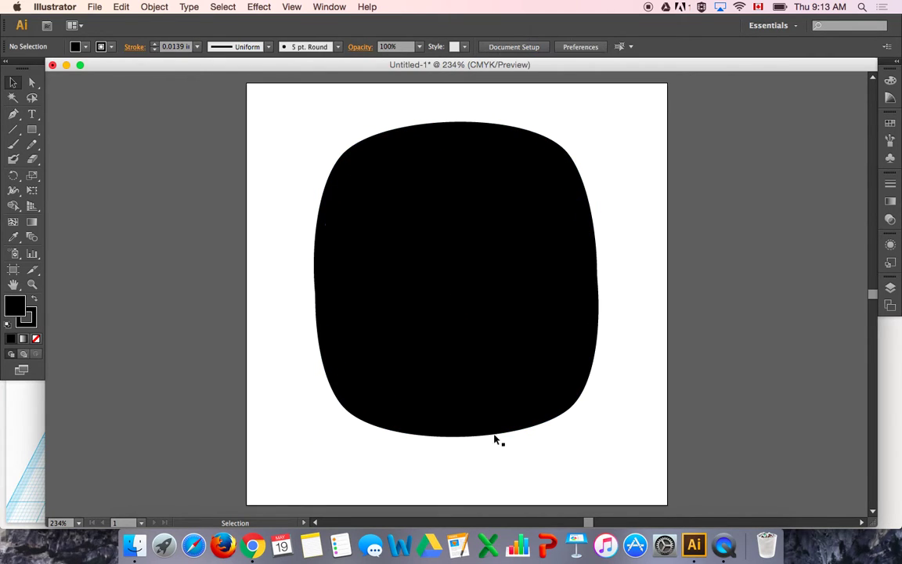
drag(492, 385, 510, 370)
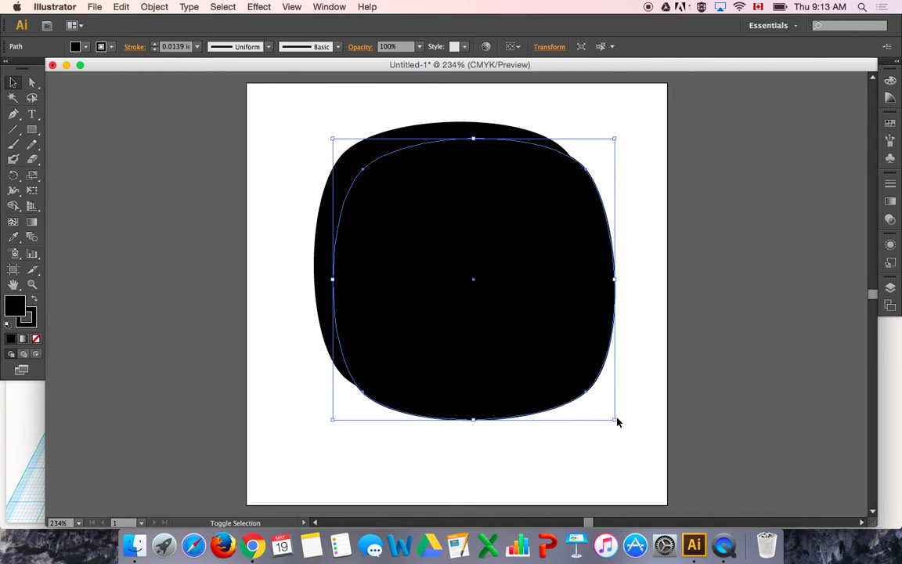
drag(616, 421, 580, 383)
- Fill the smaller inner shape with white
click(592, 364)
click(533, 288)
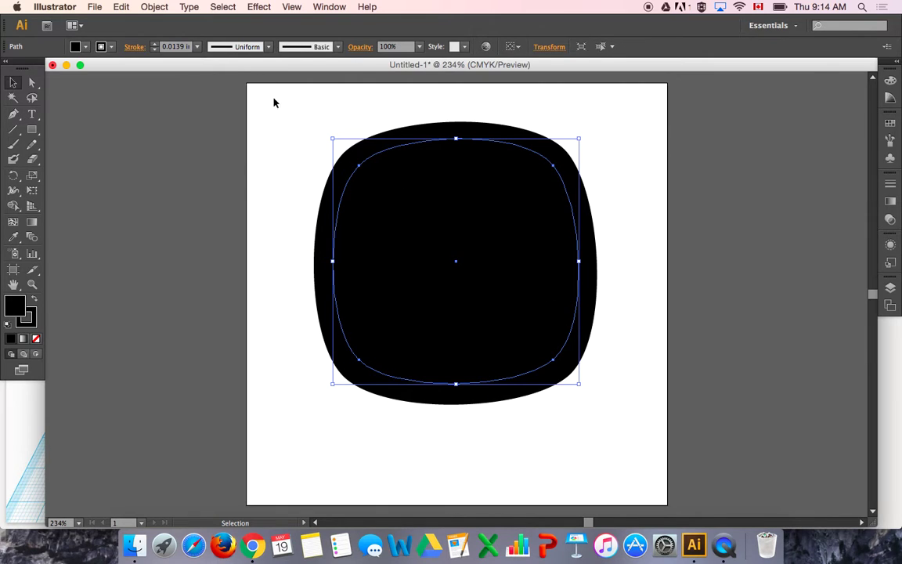
click(75, 46)
click(26, 68)
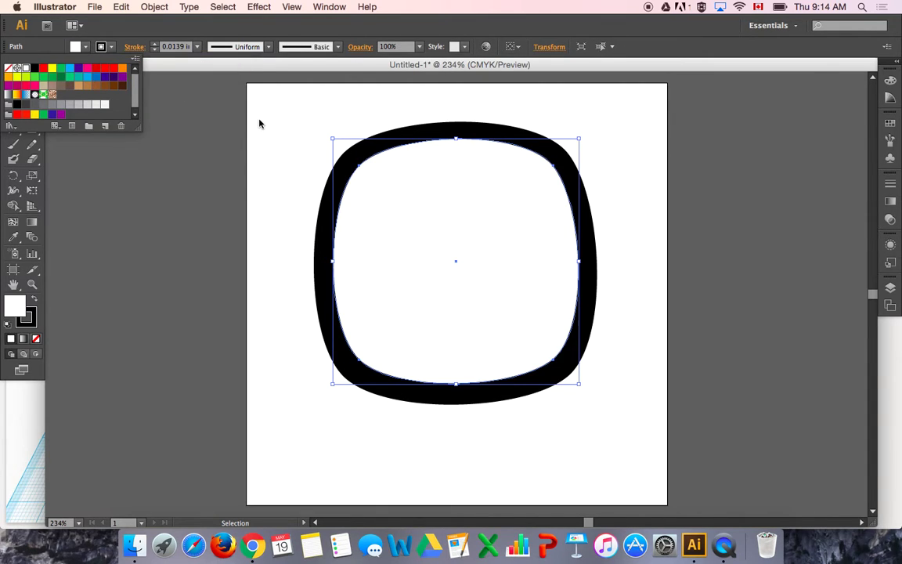
click(296, 95)
click(417, 200)
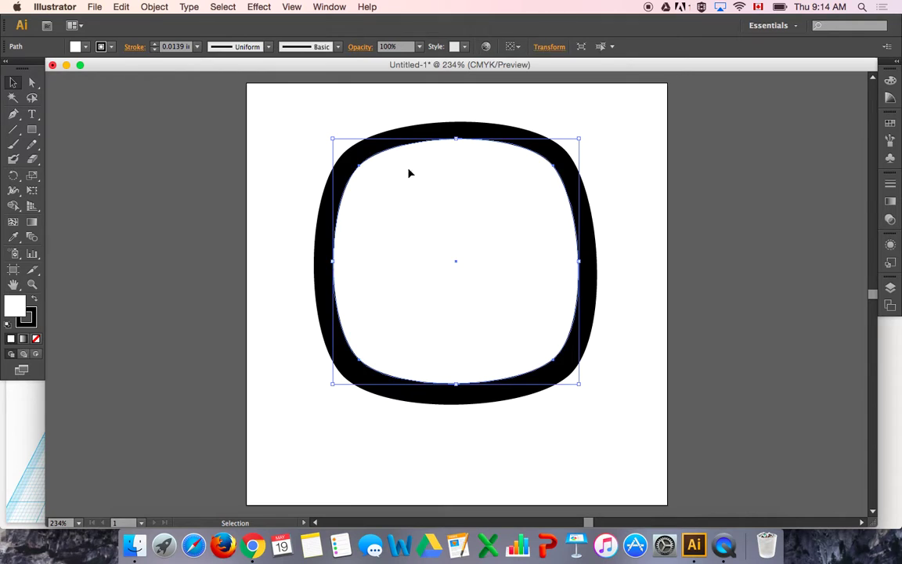
- Select both the white and black shapes and group them
drag(339, 107, 522, 304)
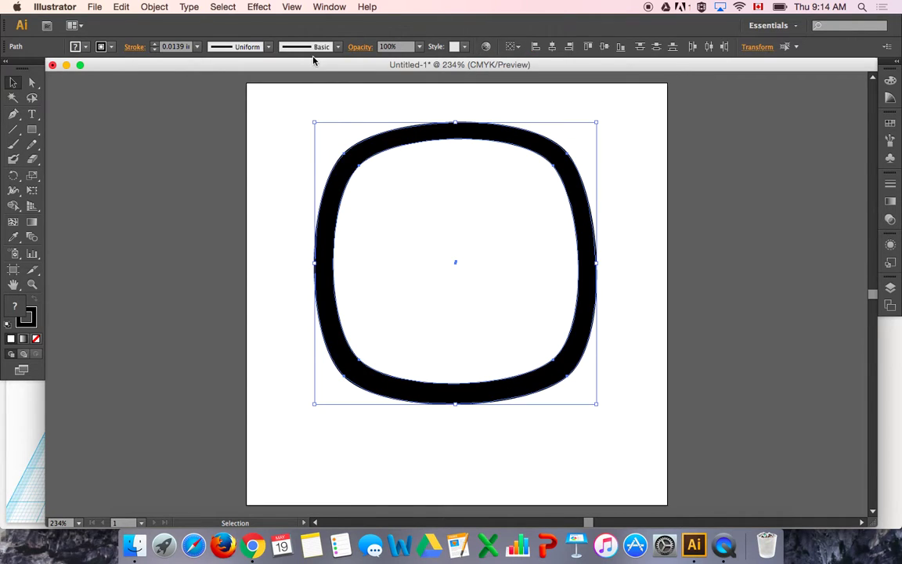
click(153, 6)
click(180, 54)
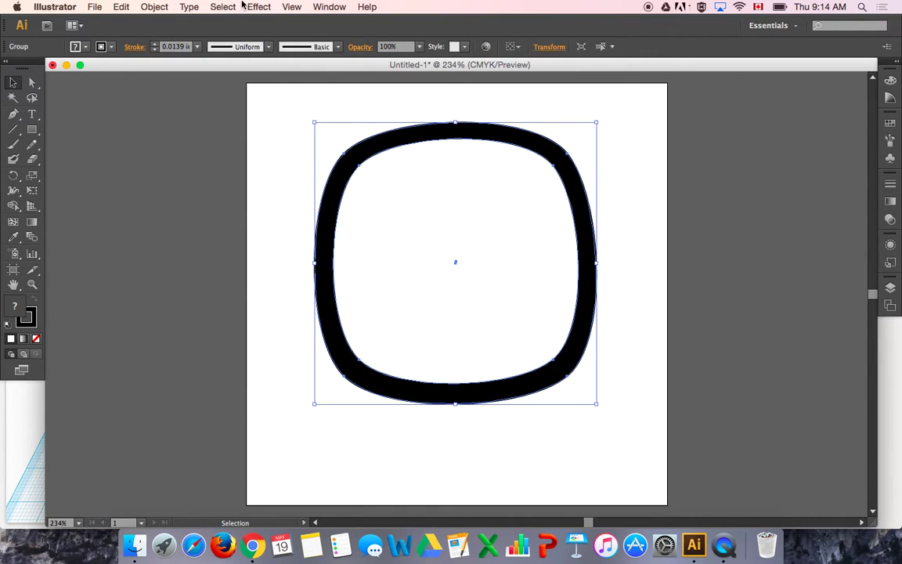
click(258, 7)
- Apply Pathfinder Exclude to hollow out the ring, then move it slightly down the artboard
mouse_move(283, 134)
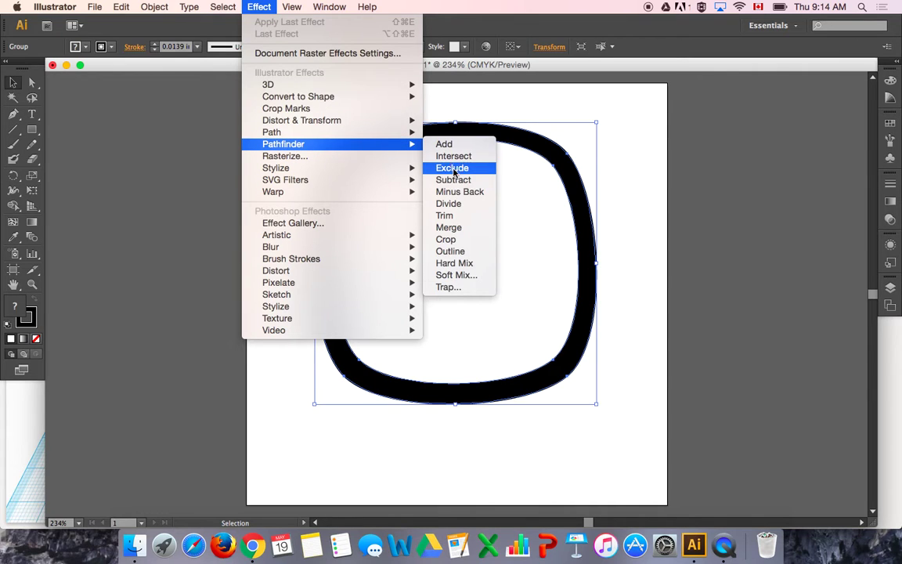
click(457, 179)
click(655, 178)
mouse_move(592, 185)
mouse_down()
mouse_move(612, 228)
mouse_move(626, 231)
mouse_move(590, 193)
mouse_up()
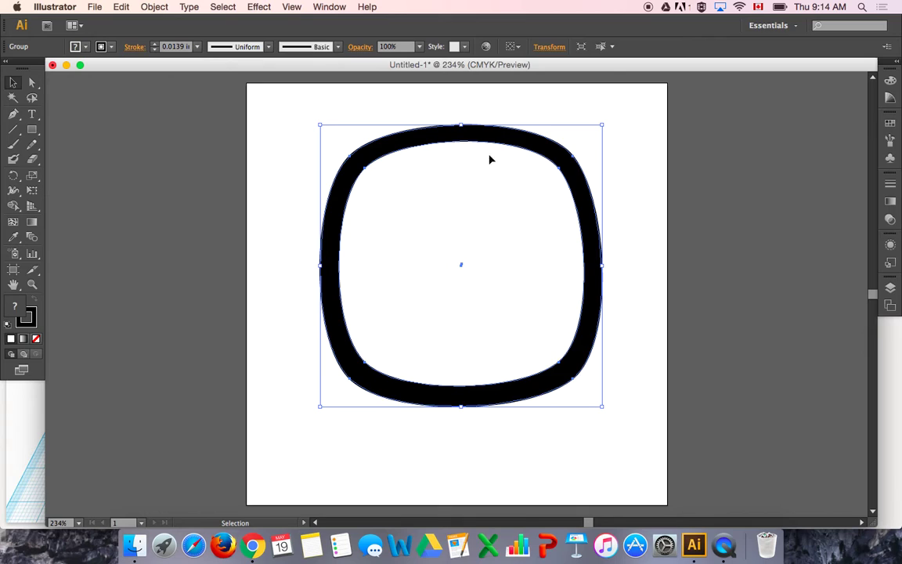
drag(597, 264, 600, 288)
click(639, 278)
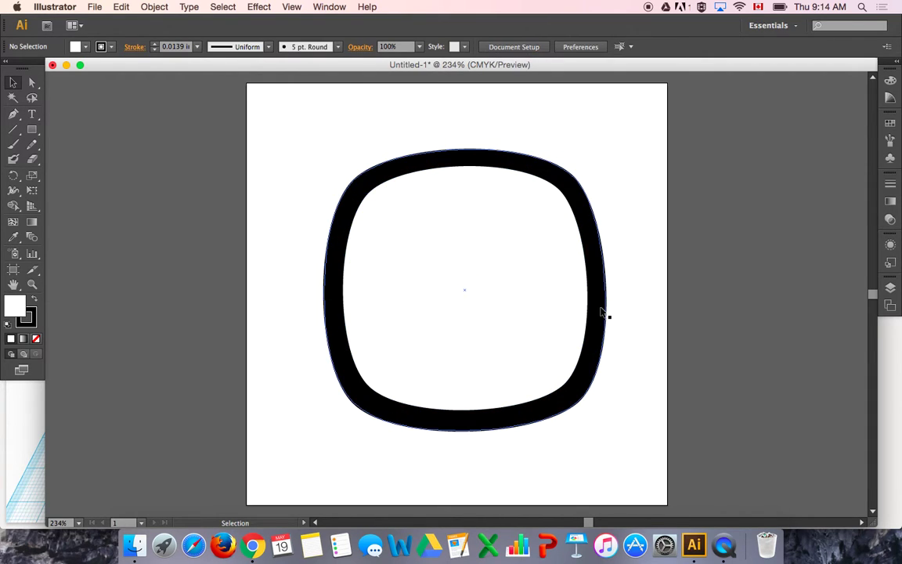
click(95, 7)
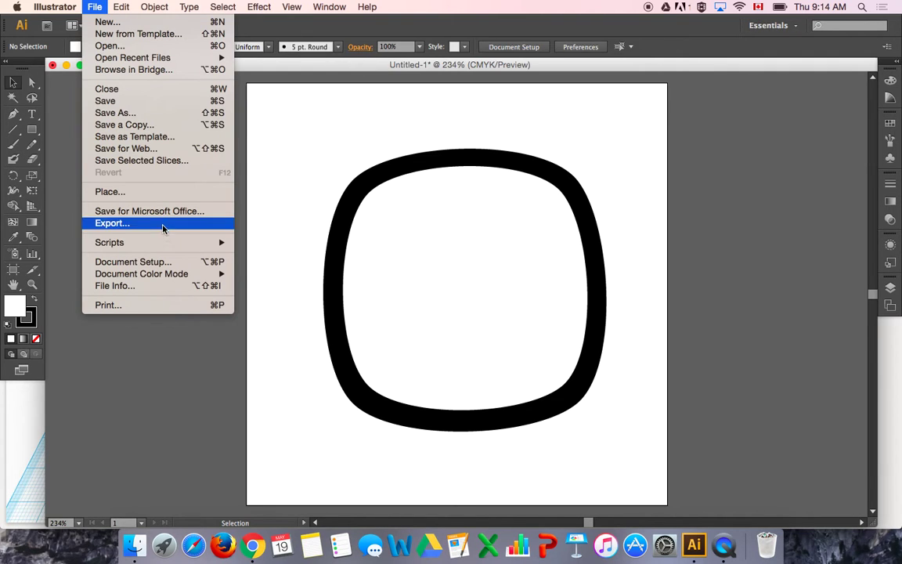
- Save the drawing as shape.svg on the Desktop with default SVG options
click(115, 113)
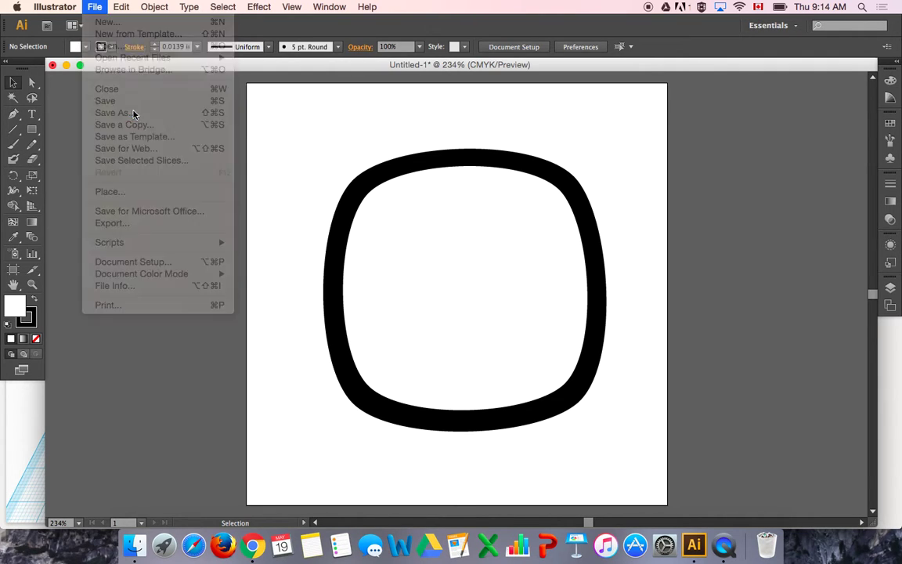
click(376, 400)
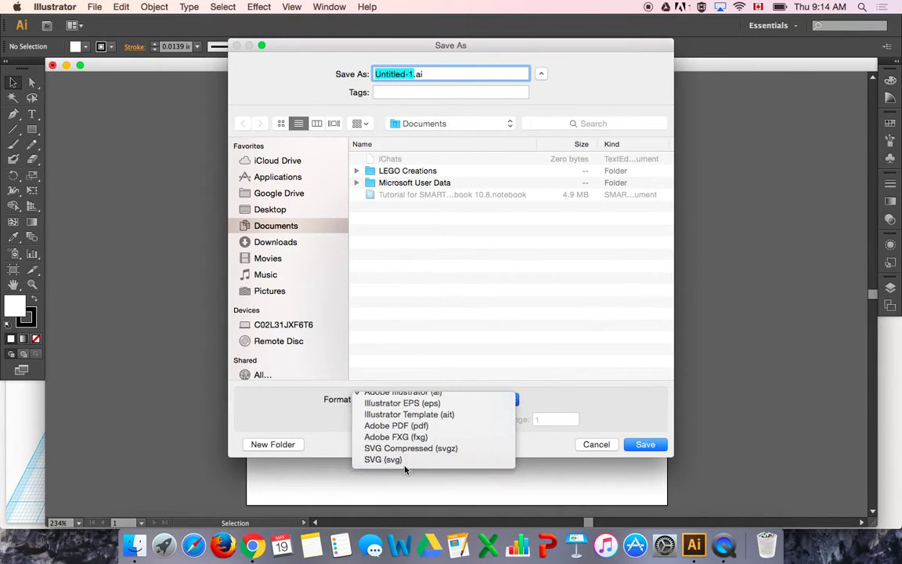
click(406, 468)
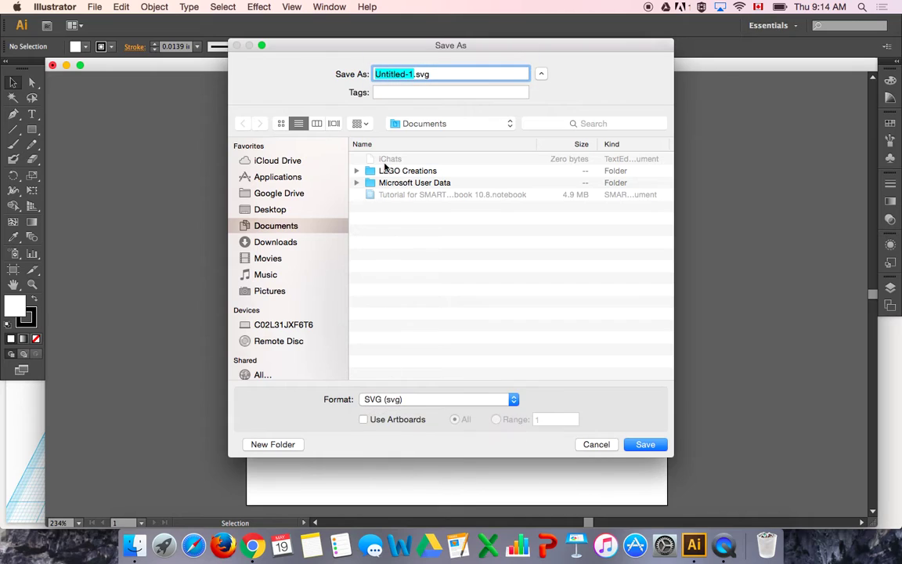
click(279, 211)
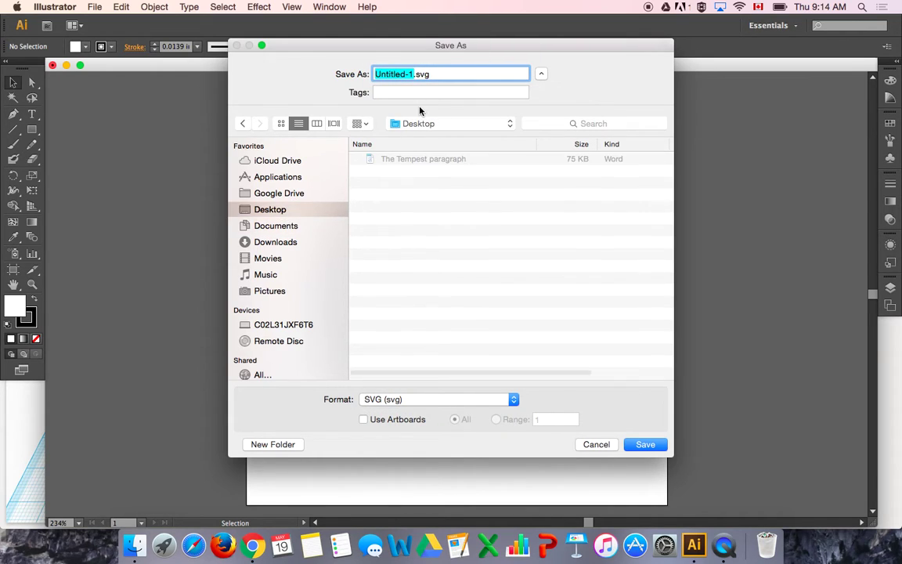
text(shape)
key(Return)
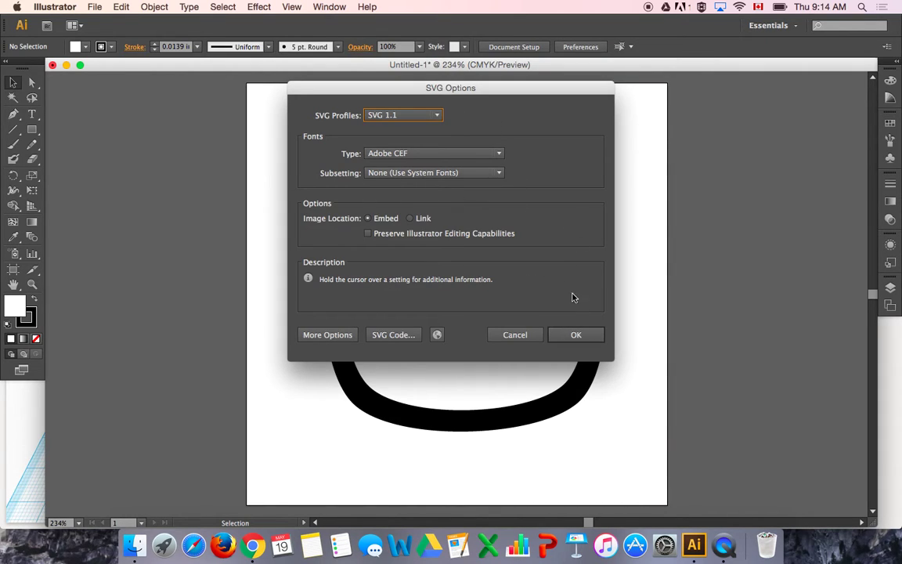
click(575, 335)
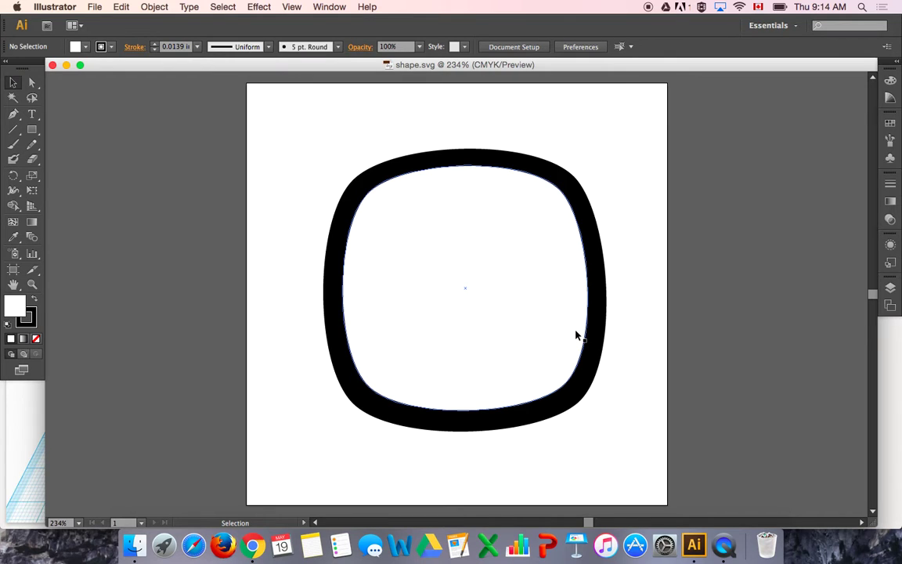
click(253, 546)
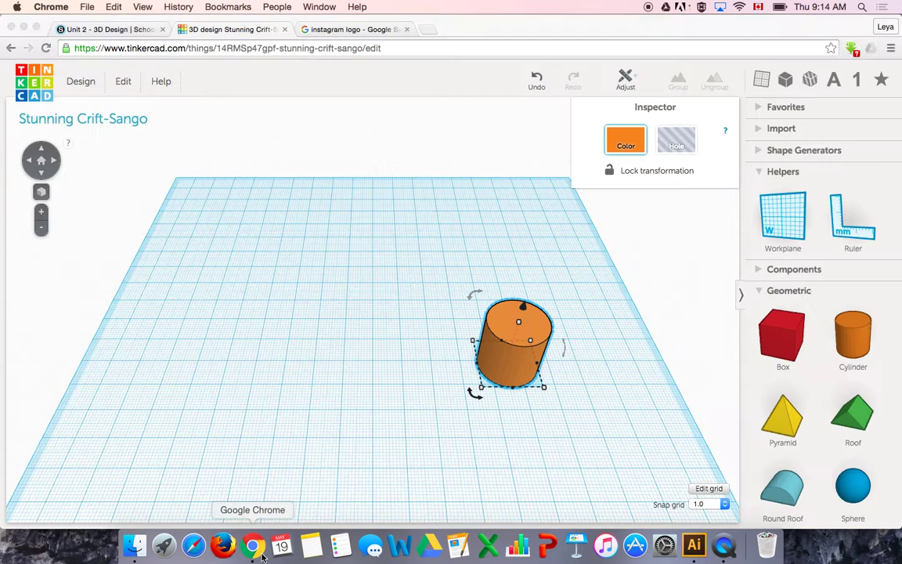
- Delete the orange cylinder and browse the Desktop folder from the Import panel
click(780, 129)
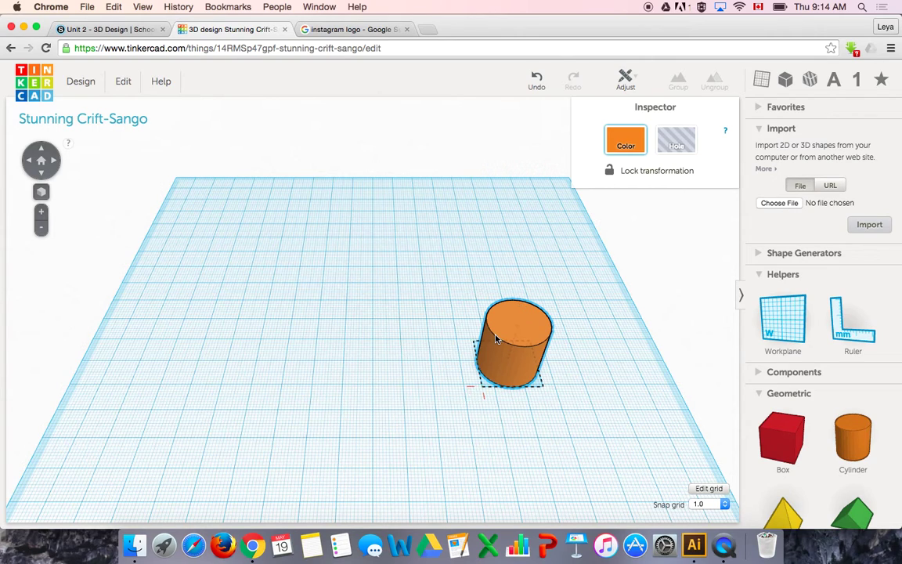
key(Delete)
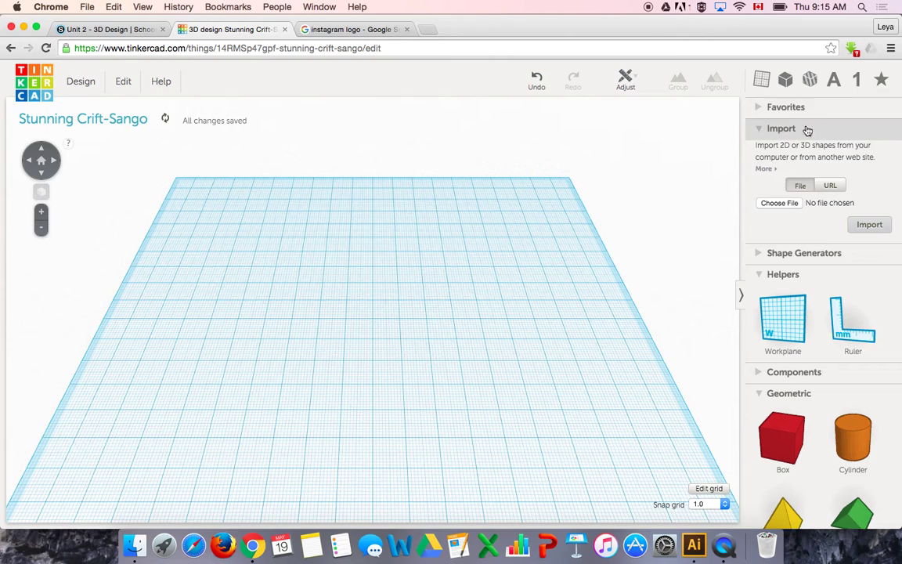
click(779, 203)
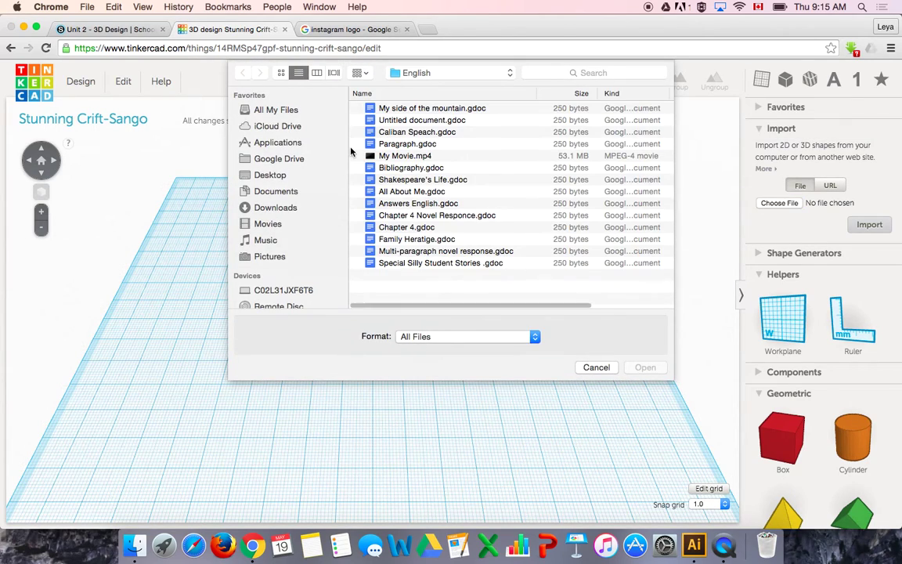
click(278, 177)
- Import shape.svg into Tinkercad at 10 mm height and 100% scale
double_click(396, 109)
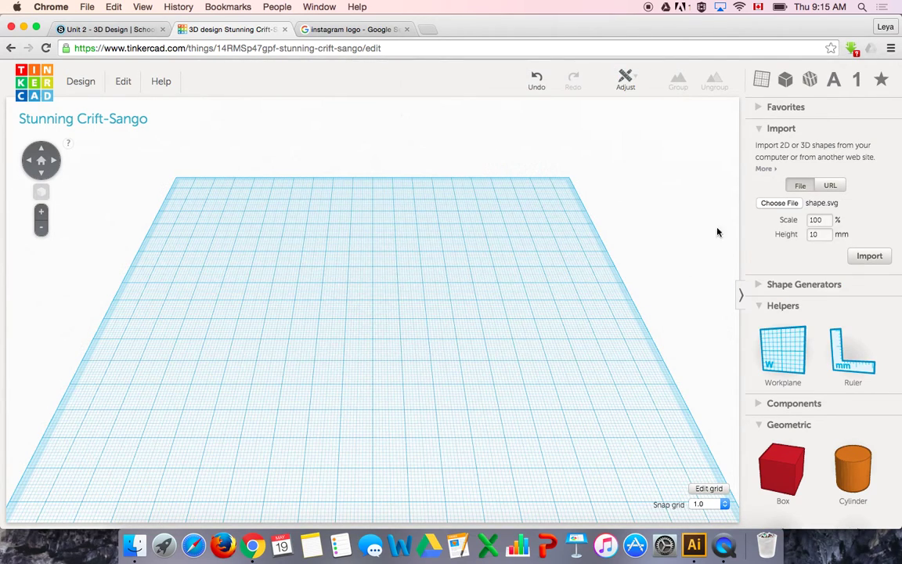
click(819, 235)
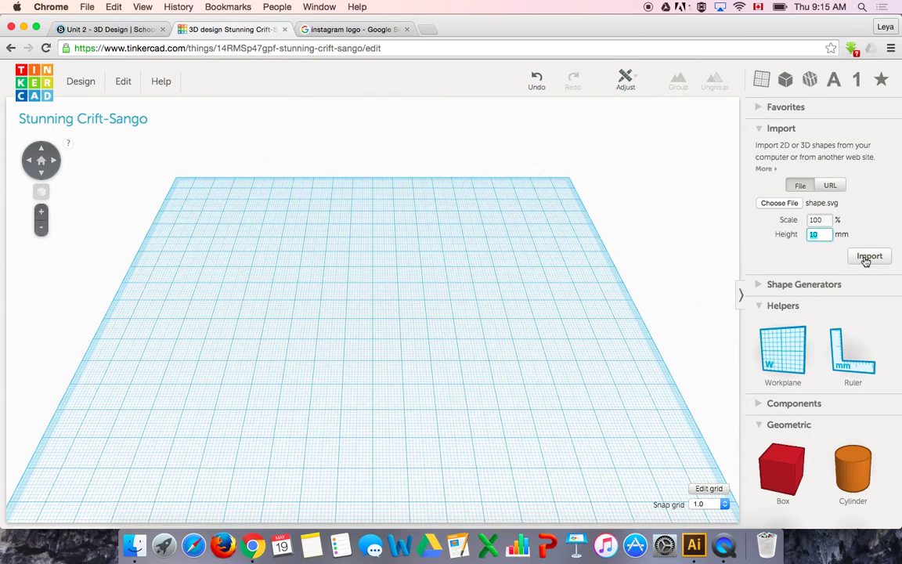
click(866, 261)
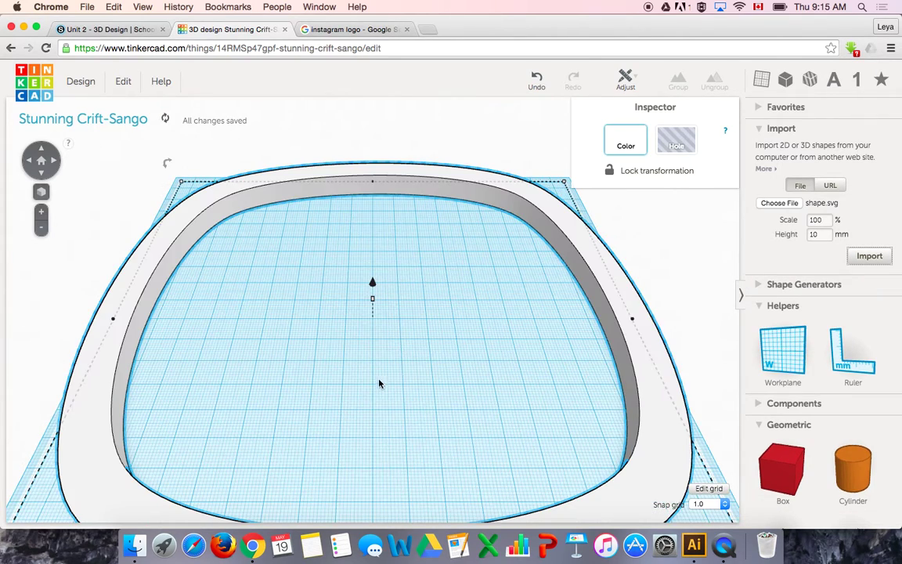
- Scale the ring down to about 120 mm across and move it on the workplane
mouse_move(181, 183)
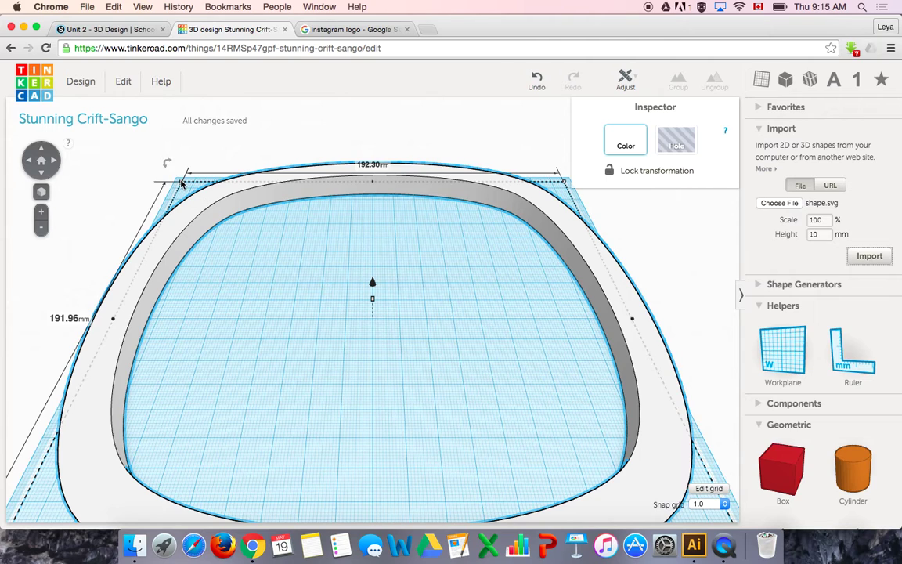
drag(181, 183, 314, 277)
mouse_move(332, 333)
right_down()
mouse_move(256, 254)
mouse_move(353, 317)
mouse_move(345, 321)
right_up()
drag(338, 323, 250, 284)
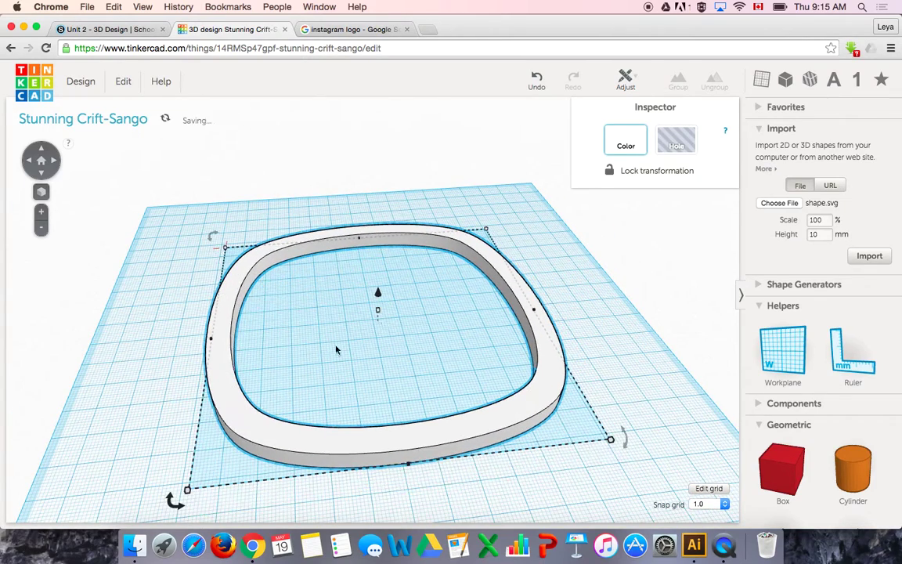
right_click(694, 545)
key(Escape)
- Raise the Tinkercad ring's height to 55 mm and orbit to view the tall band
click(694, 545)
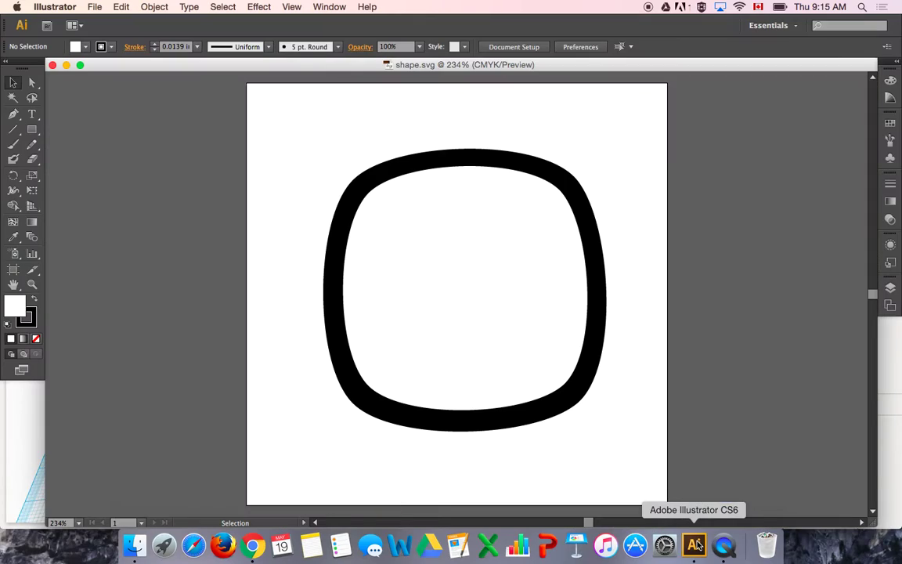
click(253, 544)
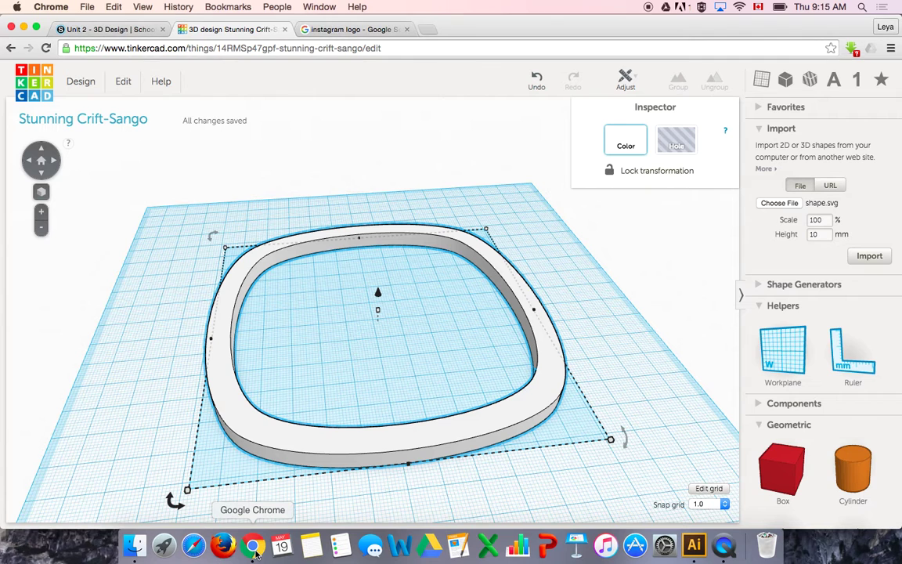
drag(376, 298, 366, 189)
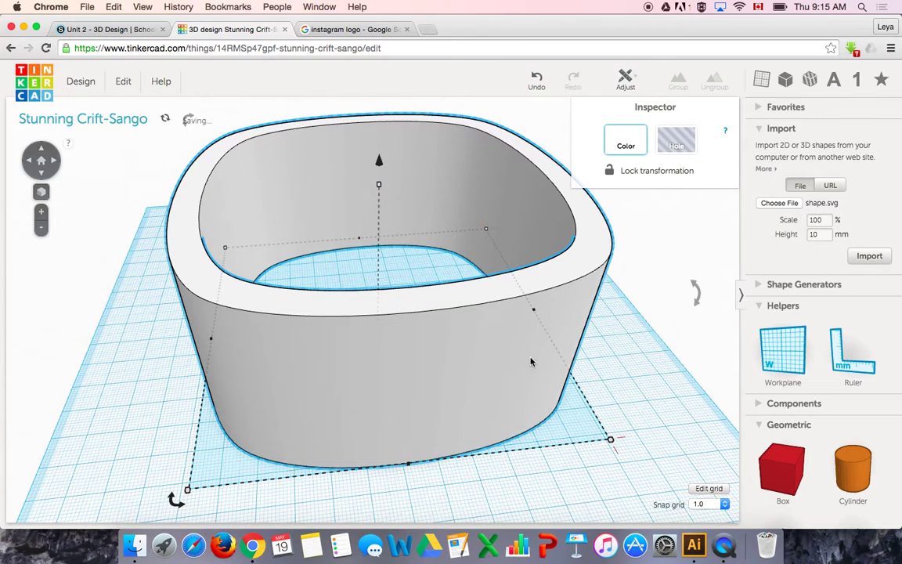
drag(624, 332, 558, 404)
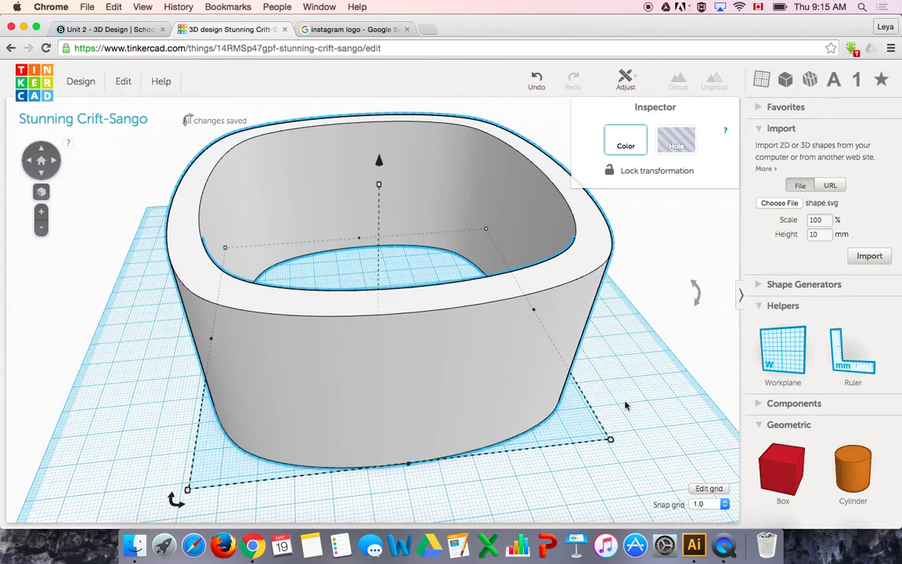
right_drag(636, 438, 671, 435)
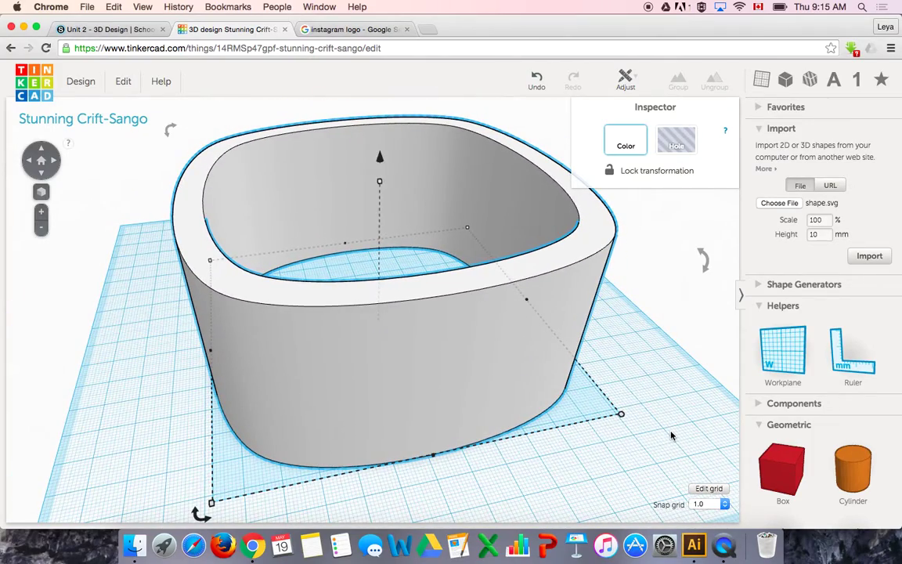